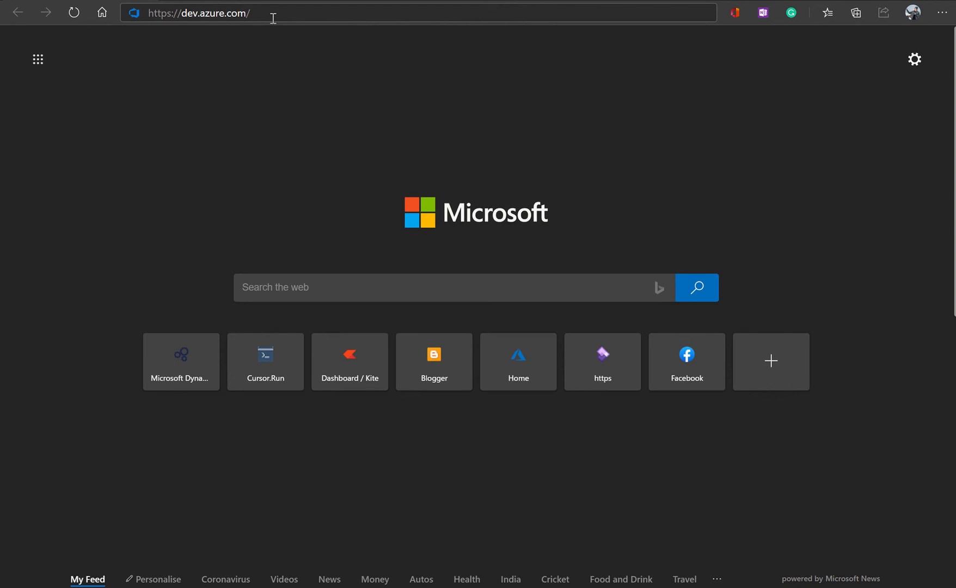
Open dev.azure.com and go to the CursorRun organization's project creation form.
left_click(274, 18)
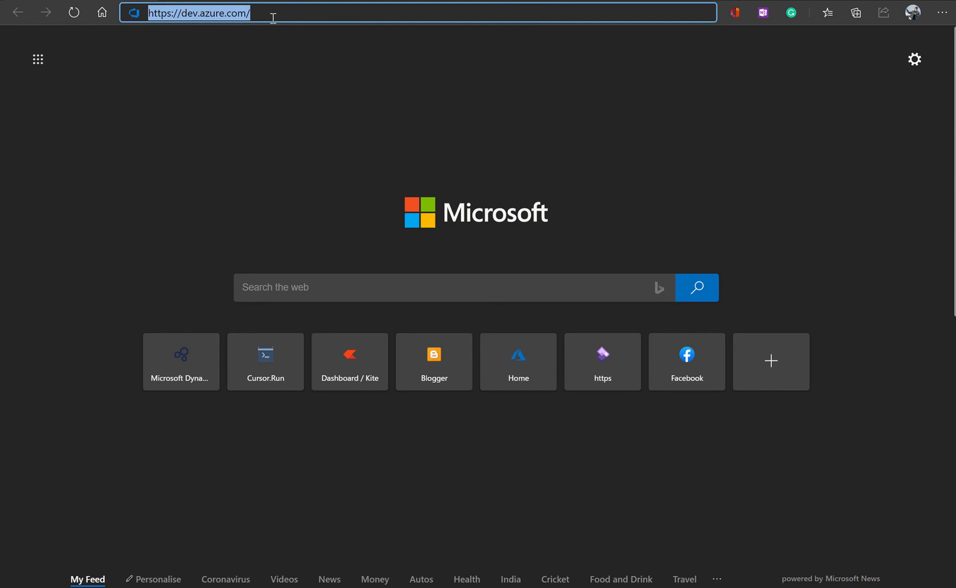
key("Return")
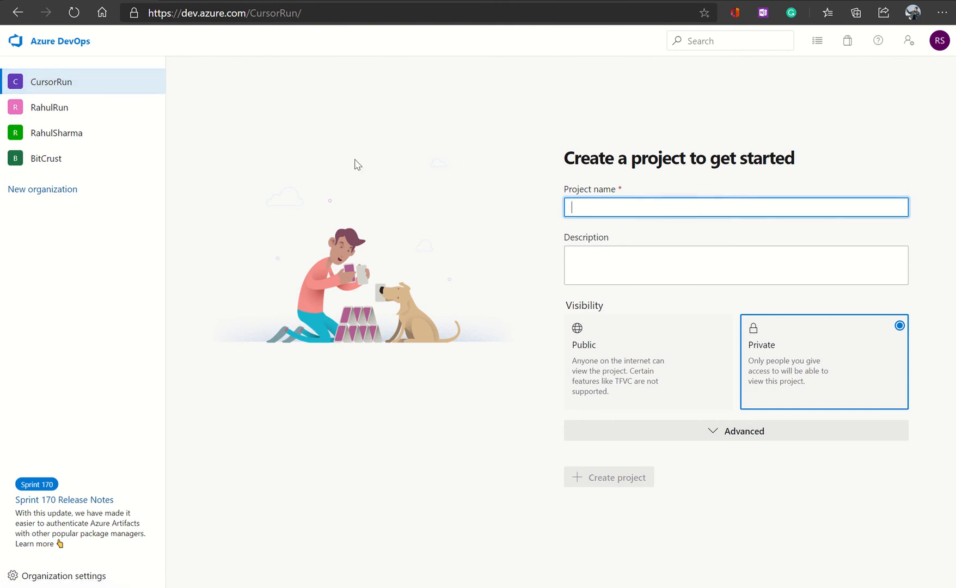
left_click(58, 116)
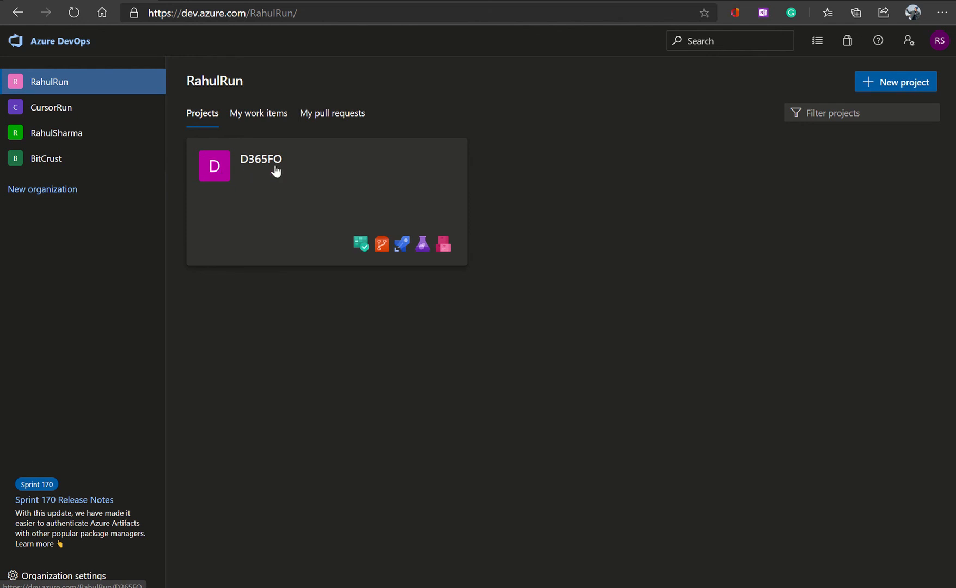
left_click(71, 116)
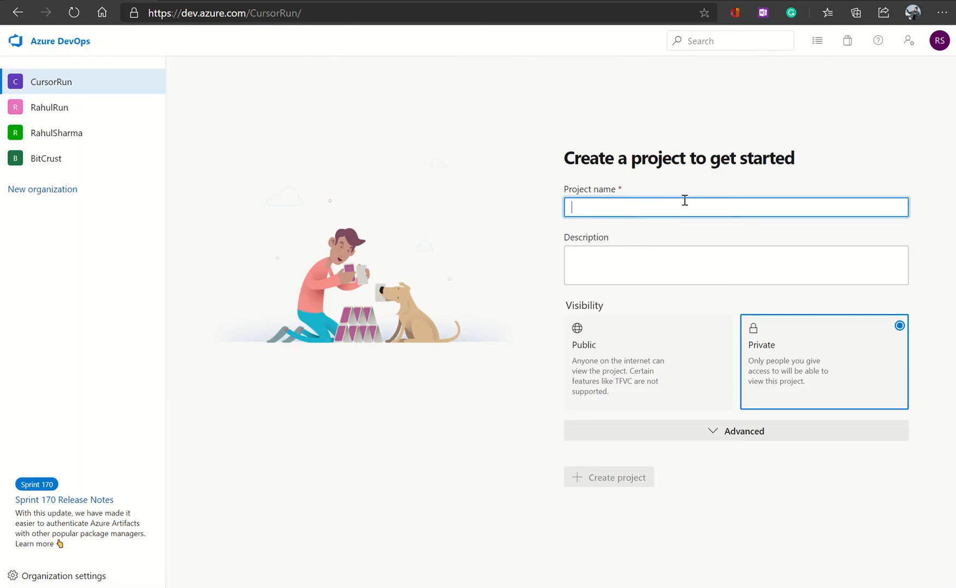
Name the new project D365FO and describe it as "Microsoft Dynamics 365 Finance and Operations implementation".
type("D365FO")
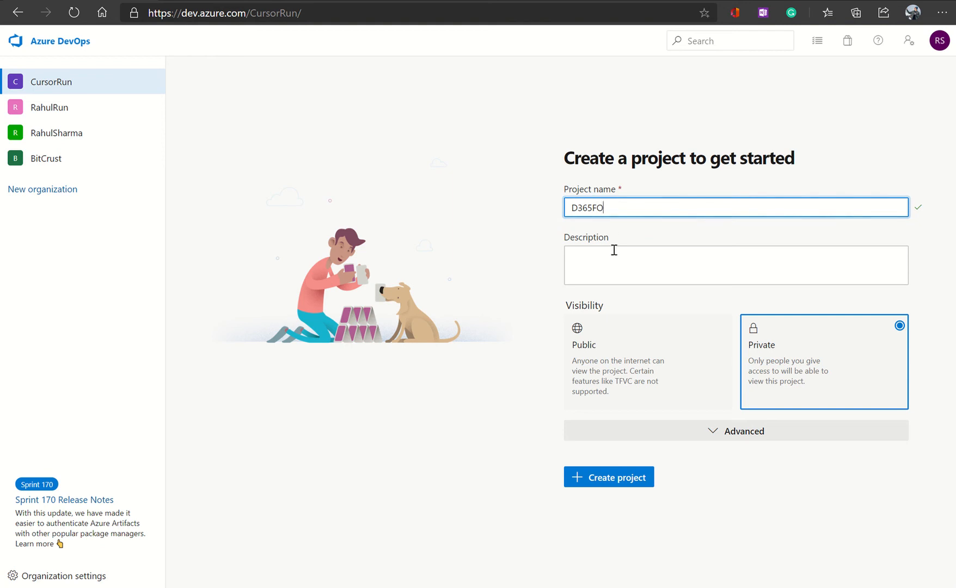
left_click(614, 267)
type("Micro")
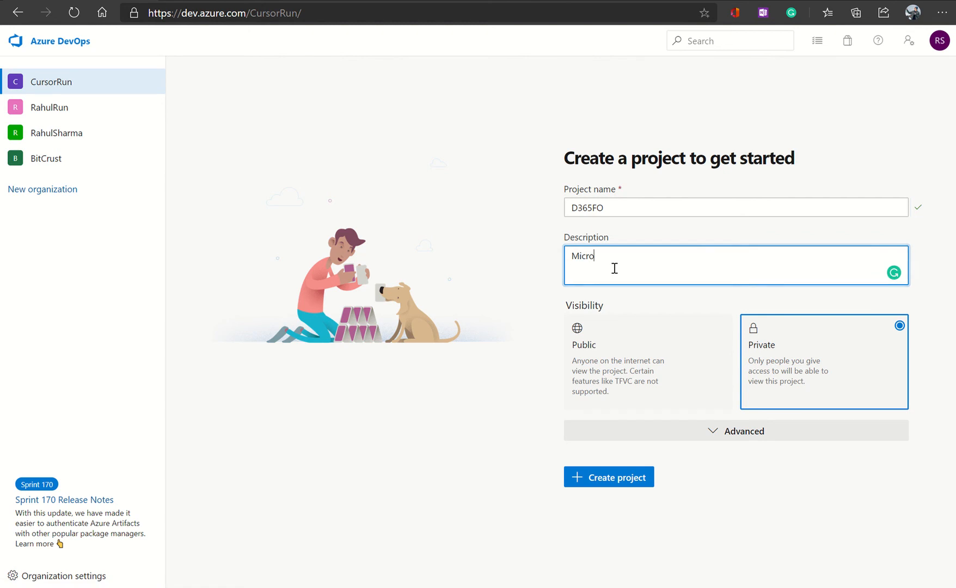
type("soft Dynamics 365 Finance and op")
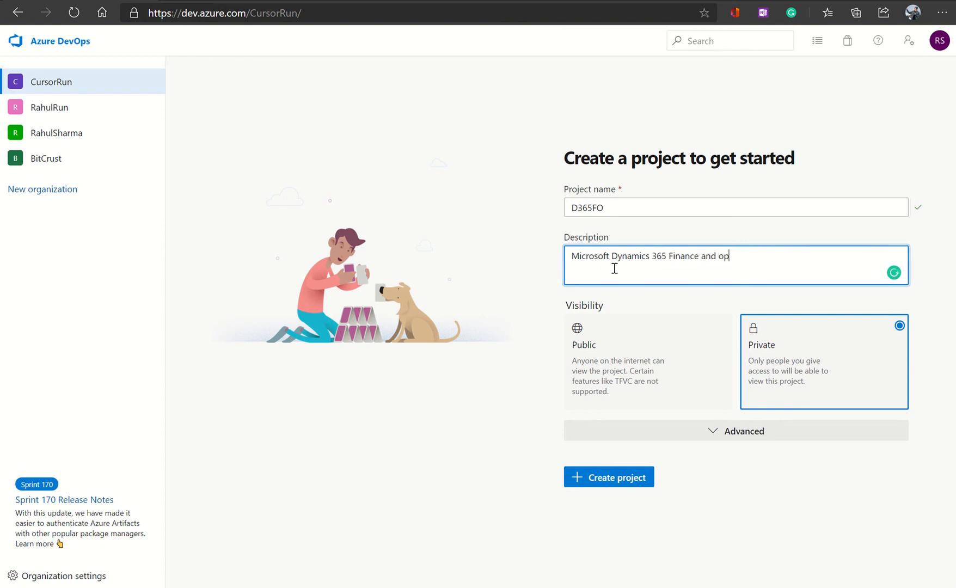
type("erate")
key("BackSpace")
key("BackSpace")
key("BackSpace")
key("BackSpace")
key("BackSpace")
key("BackSpace")
key("BackSpace")
type("Operations ")
type("implemnetaion")
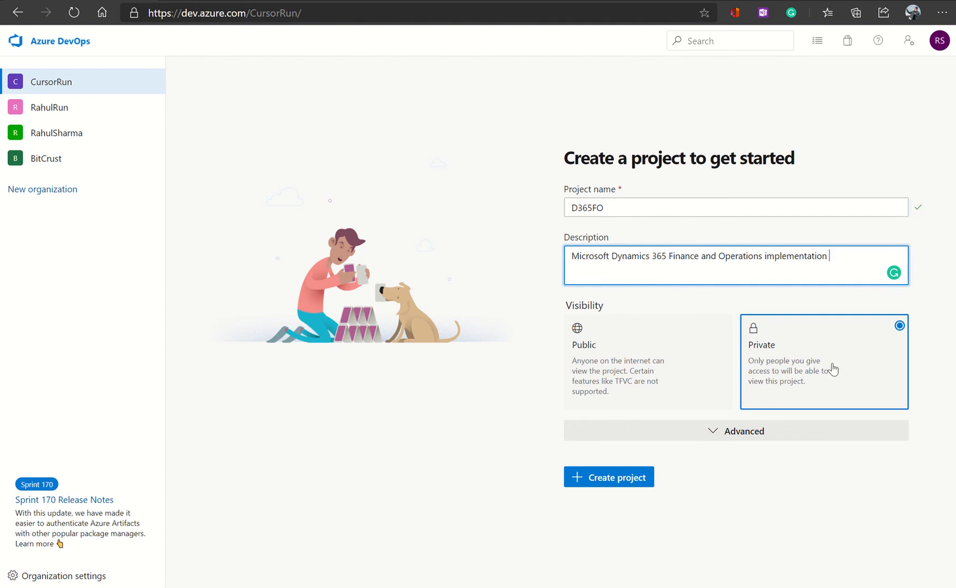
Create the project with Team Foundation Version Control as version control and CMMI as the work item process.
left_click(737, 430)
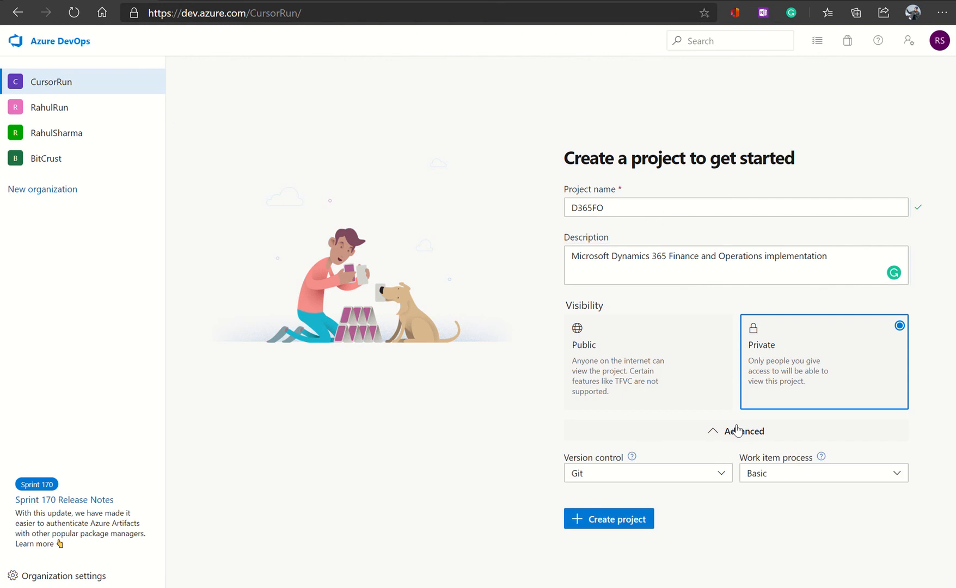
left_click(635, 479)
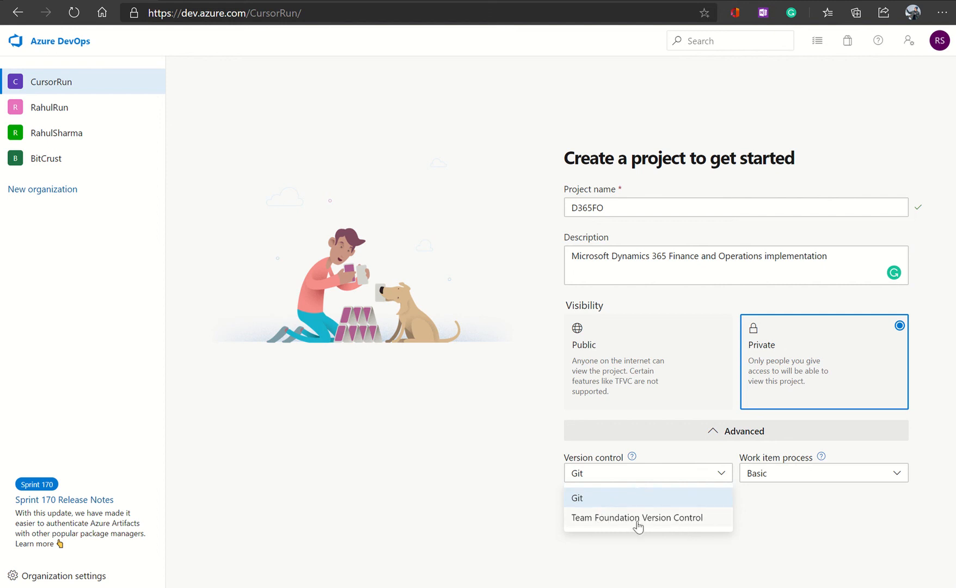
left_click(697, 520)
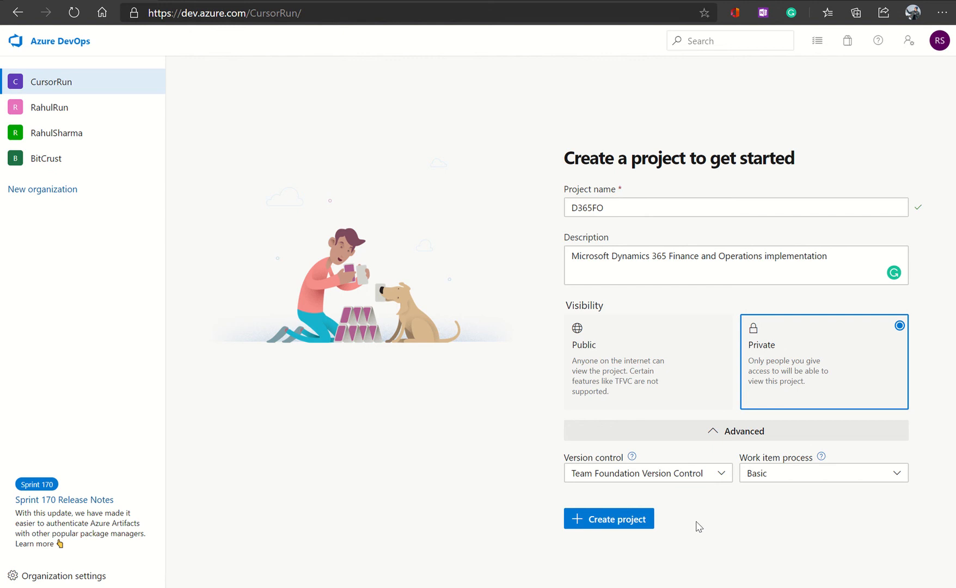
left_click(833, 477)
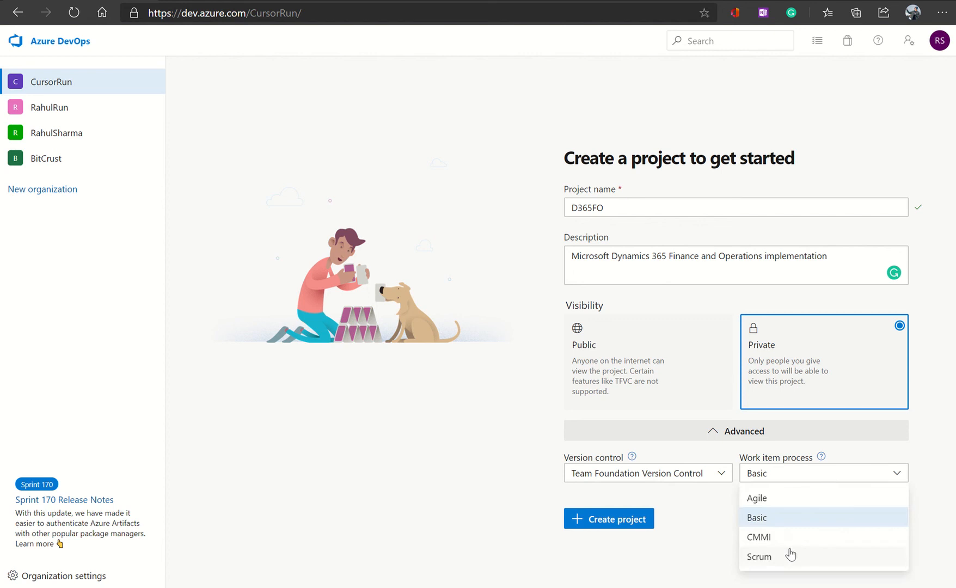
left_click(806, 542)
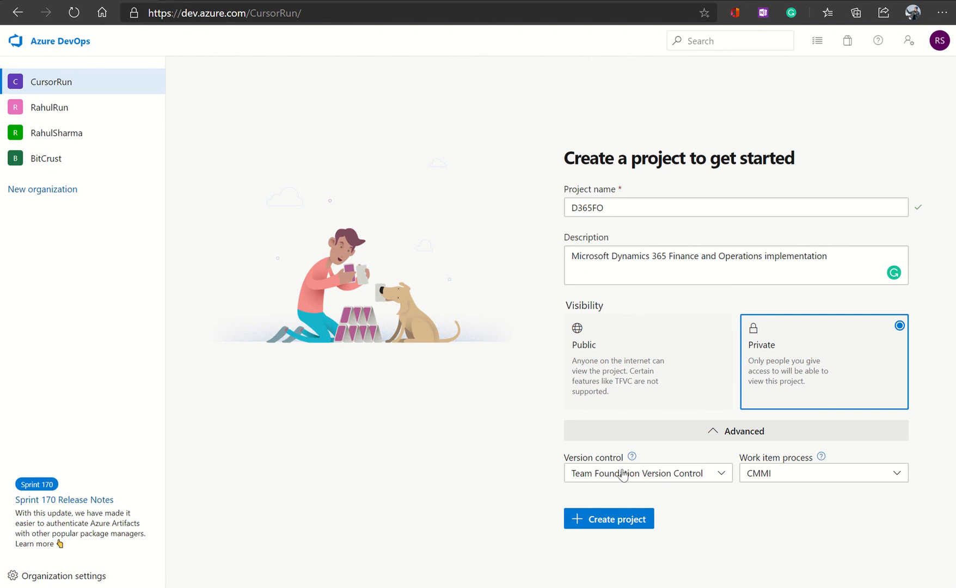
left_click(616, 523)
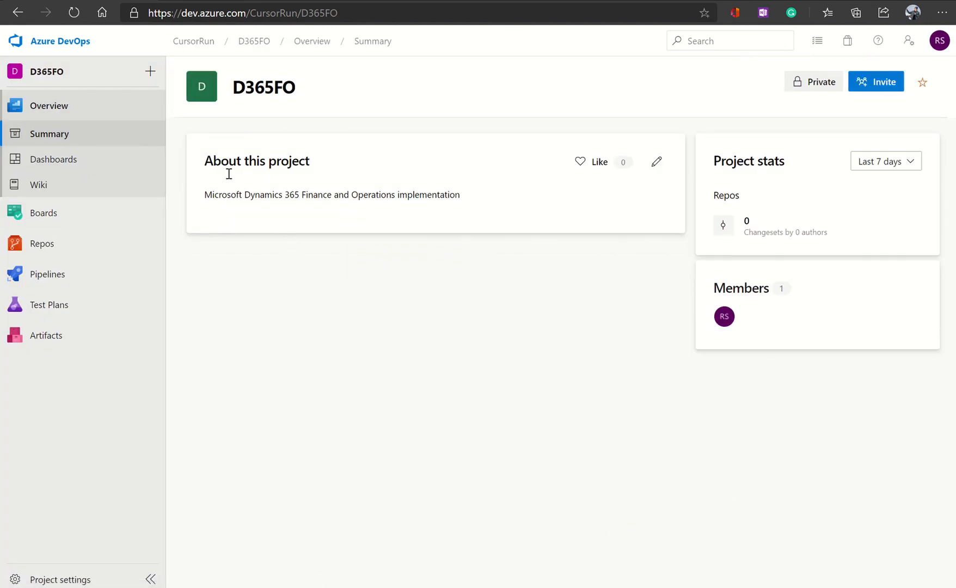
Look at the D365FO project's repository files and return to the project summary.
mouse_move(65, 250)
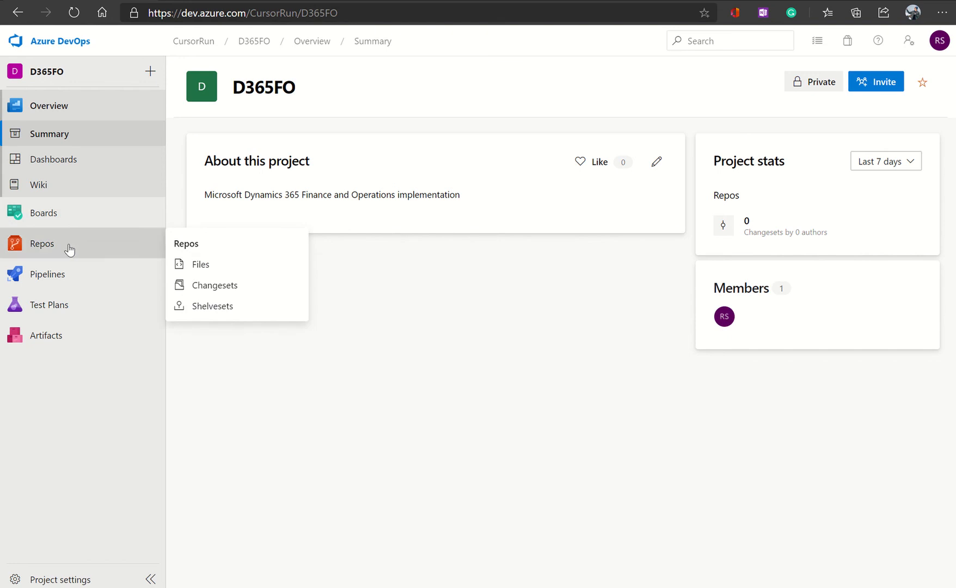
left_click(210, 265)
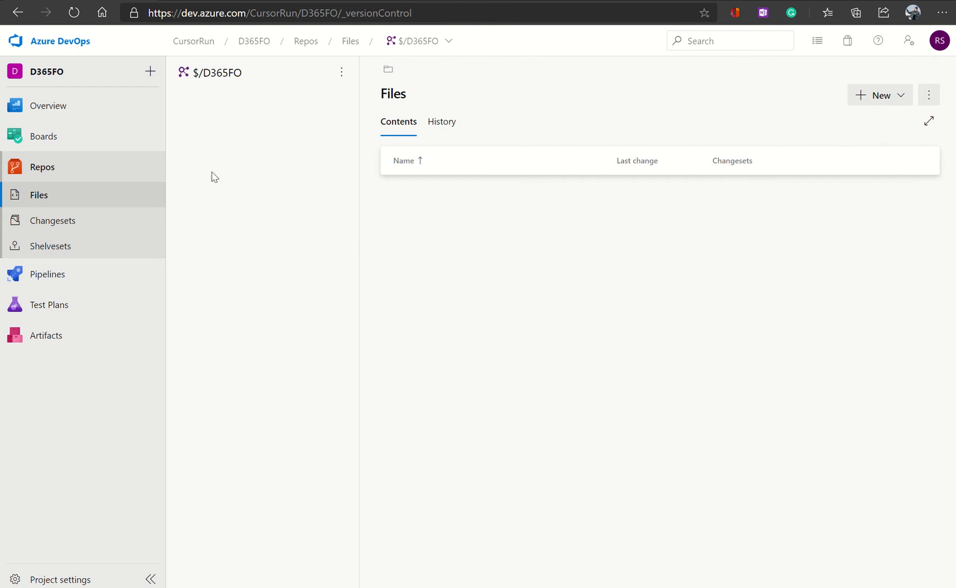
left_click(75, 122)
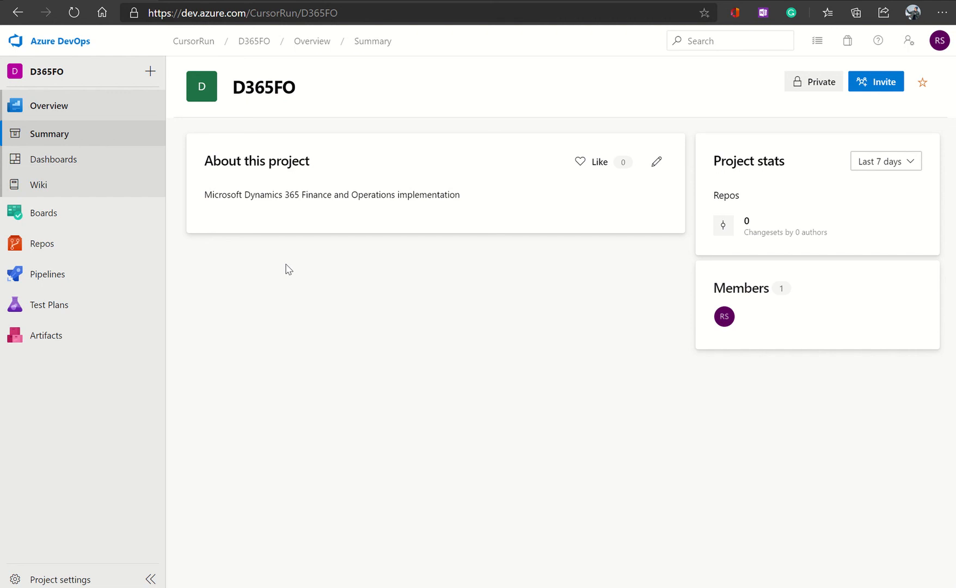
Start a new personal access token named LCS-Project for the CursorRun organization.
left_click(914, 45)
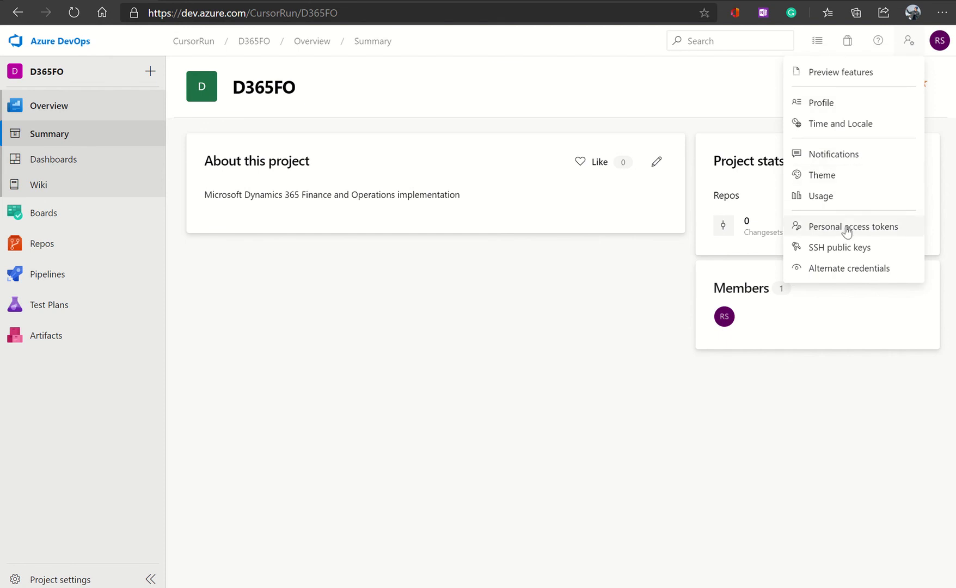
left_click(893, 231)
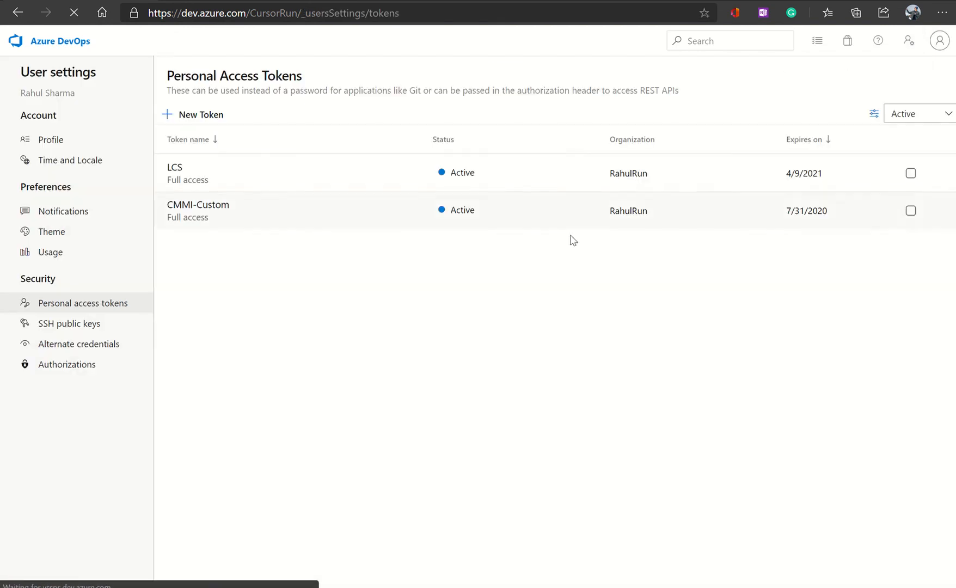
left_click(206, 116)
left_click(602, 107)
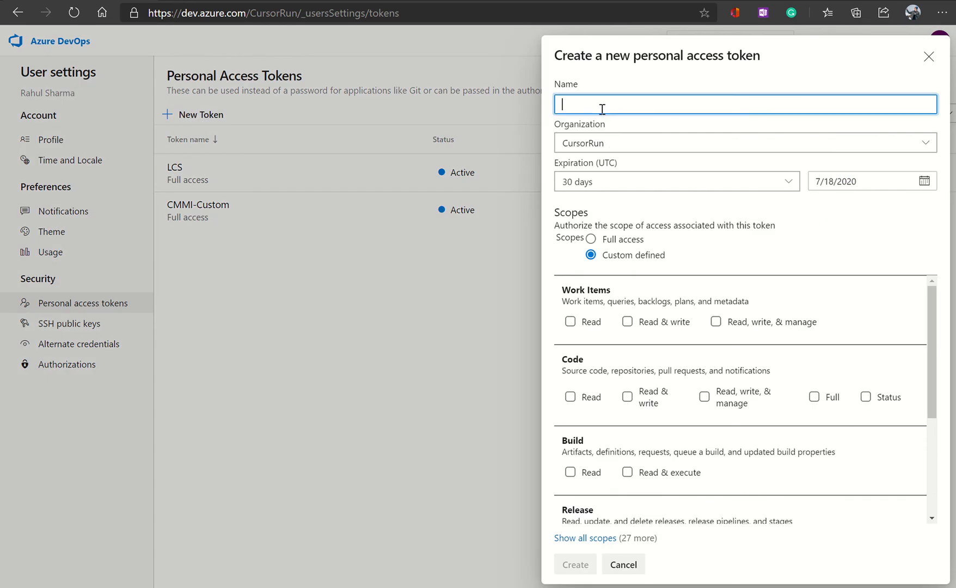
type("LCS")
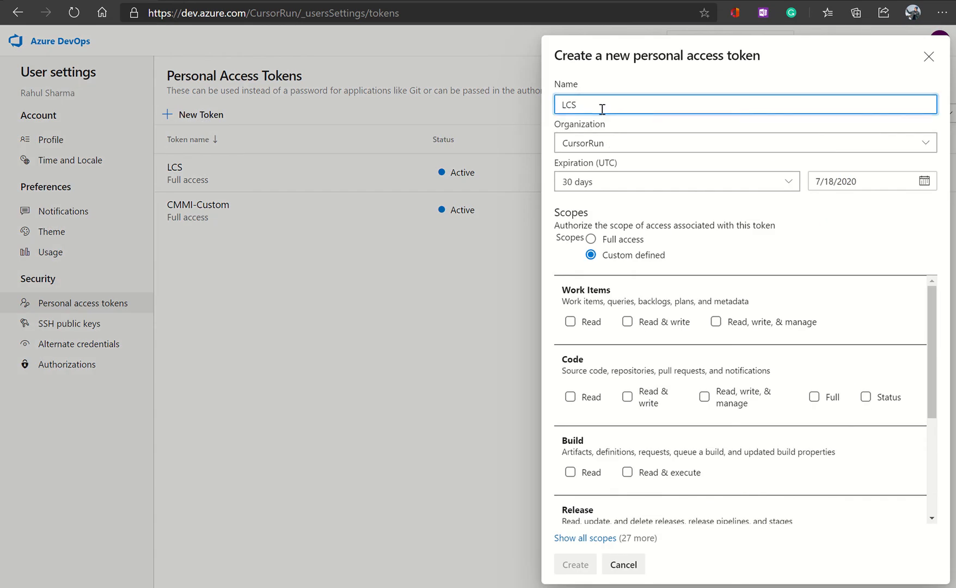
type("-Project")
left_click(606, 143)
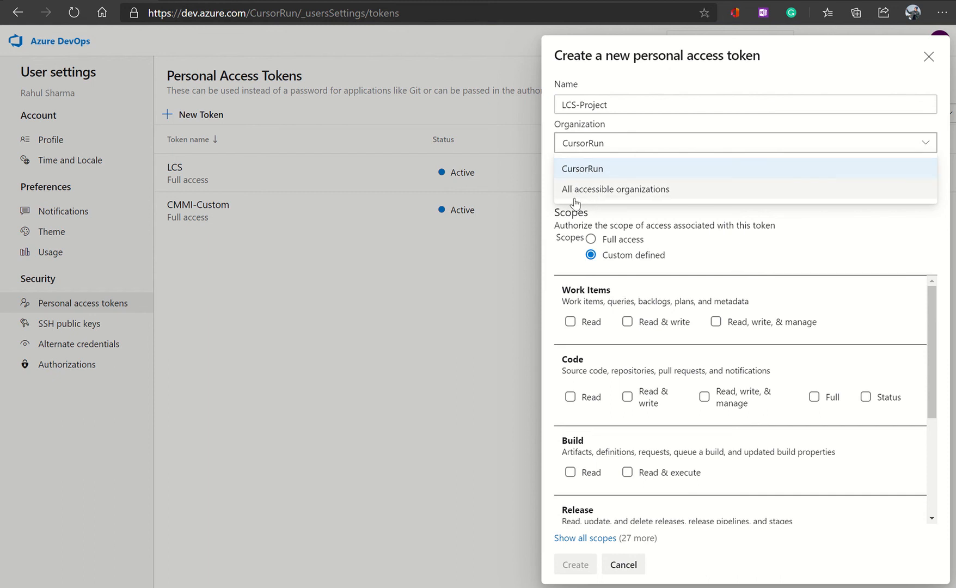
left_click(629, 163)
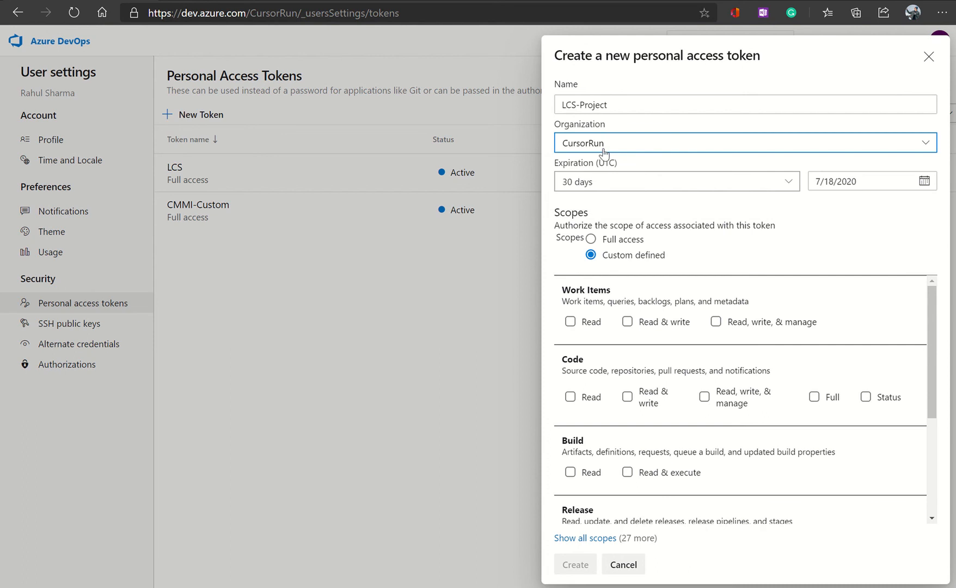
Give the token a custom defined expiration date of 6/17/2021.
left_click(616, 188)
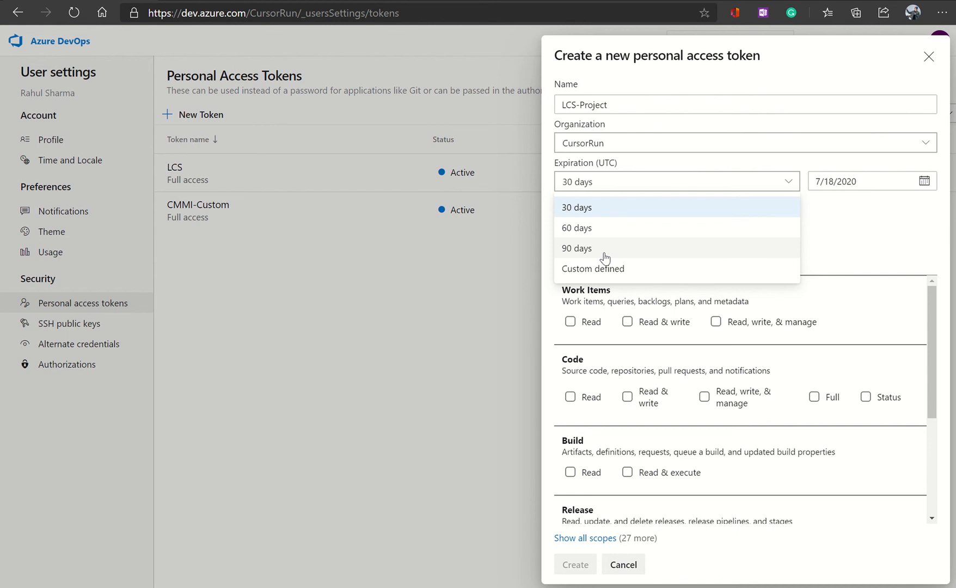
left_click(610, 269)
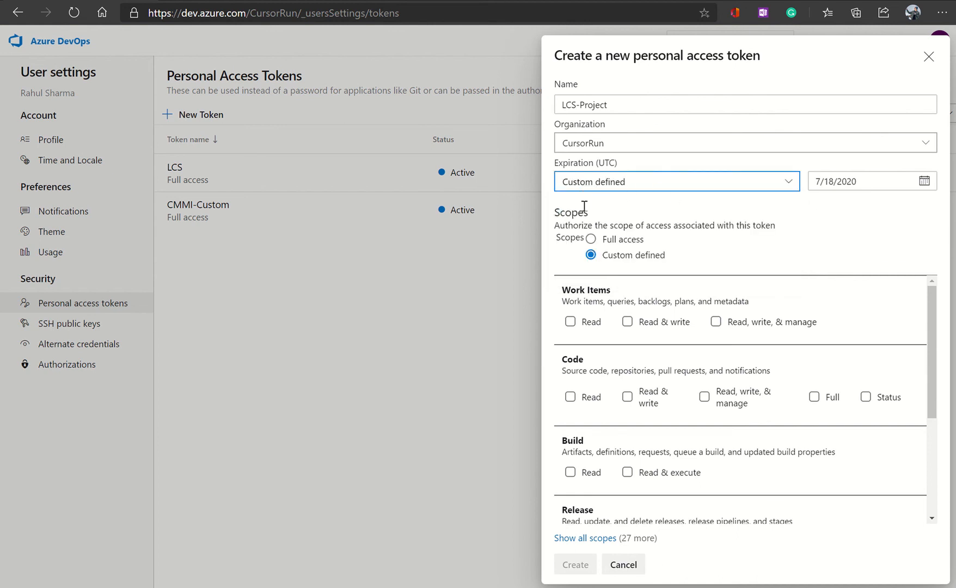
left_click(873, 182)
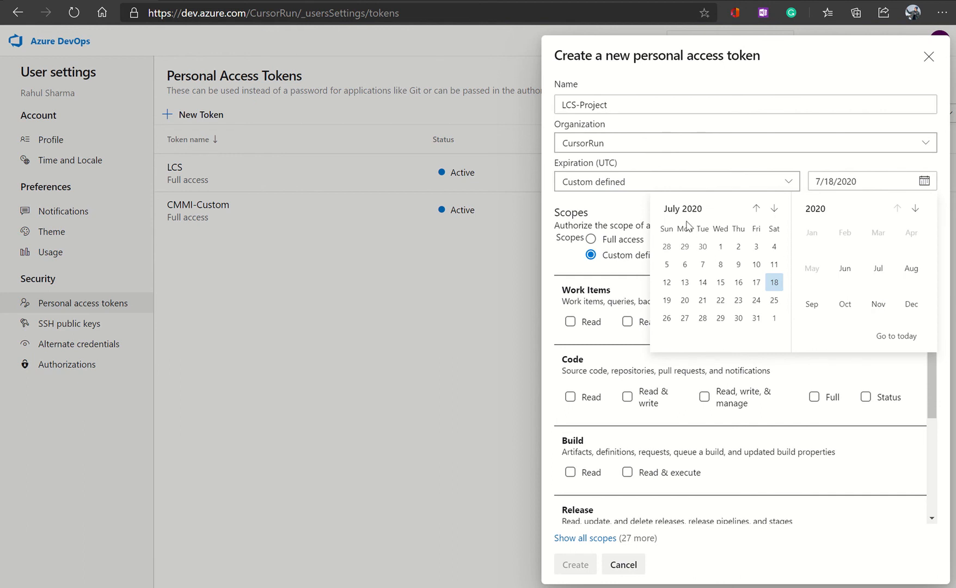
left_click(915, 209)
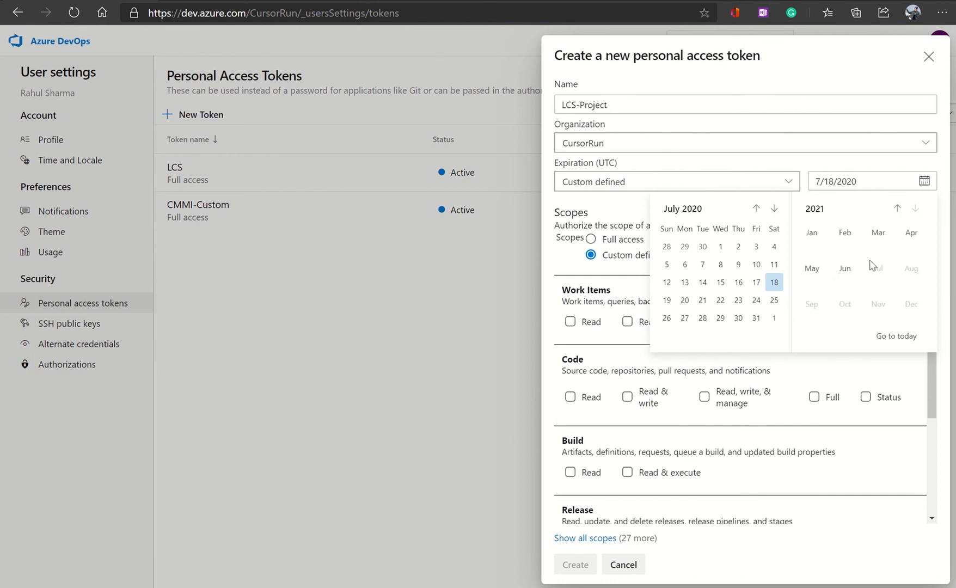
left_click(845, 270)
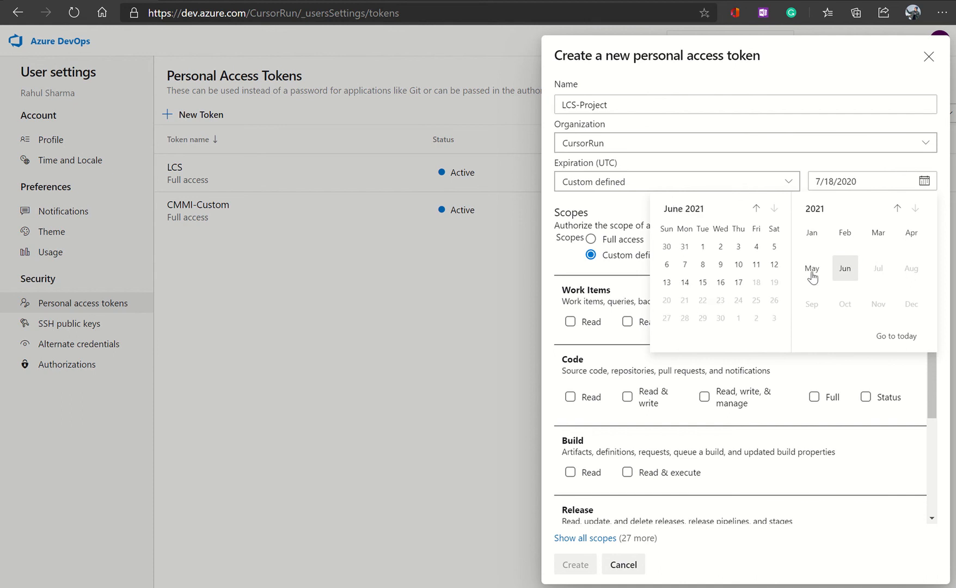
left_click(738, 282)
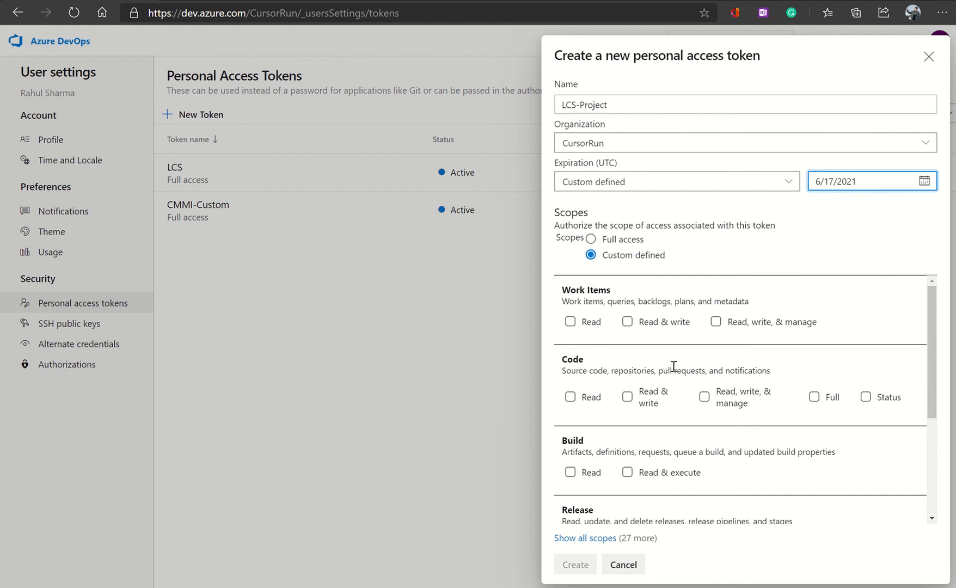
Set the token's scope to full access and create the token.
scroll(679, 437, "down", 2)
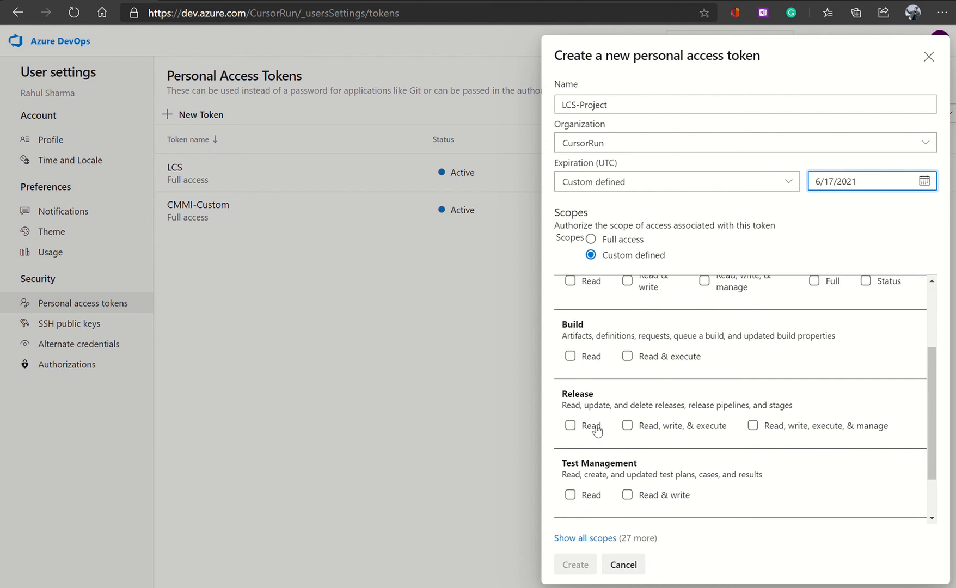
scroll(599, 438, "up", 1)
scroll(598, 438, "up", 3)
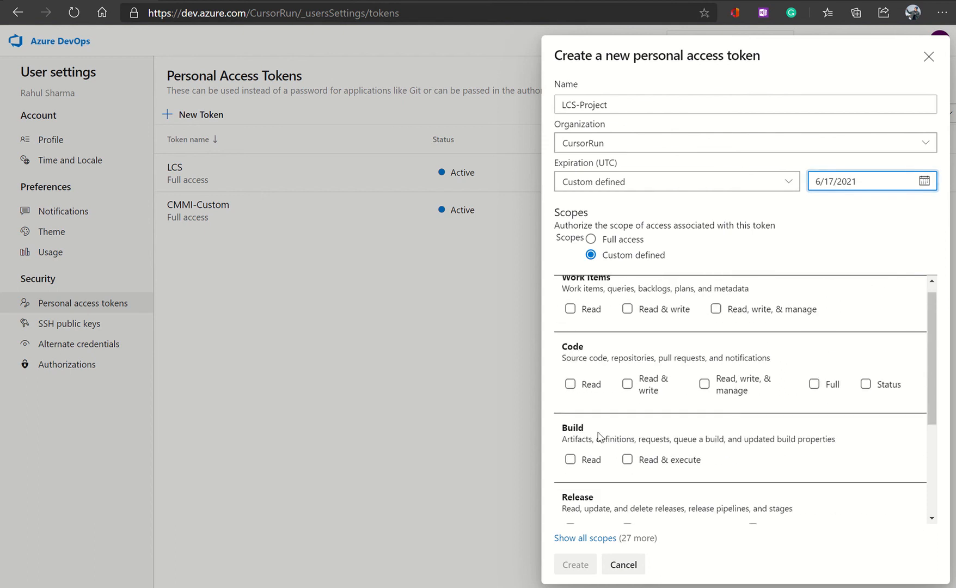
left_click(592, 239)
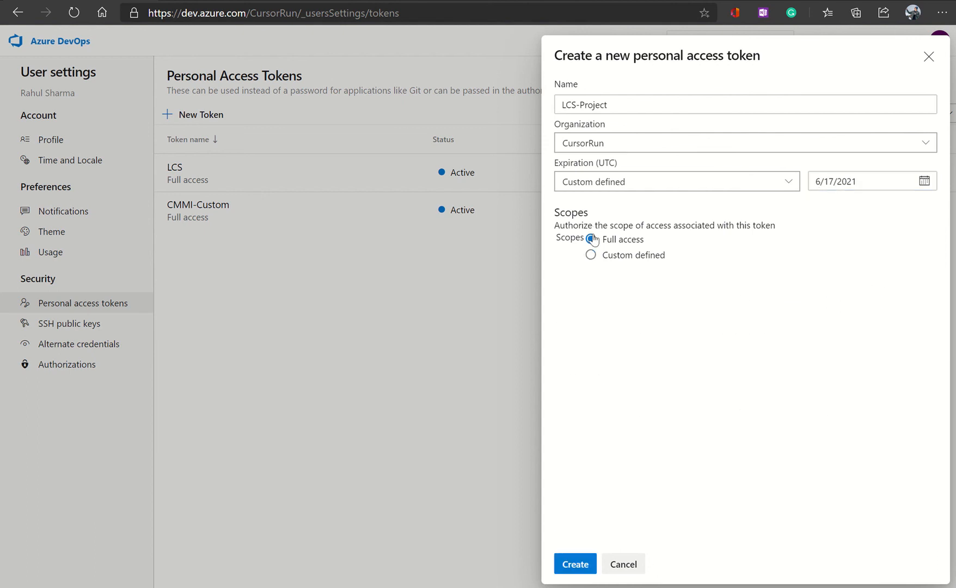
left_click(581, 568)
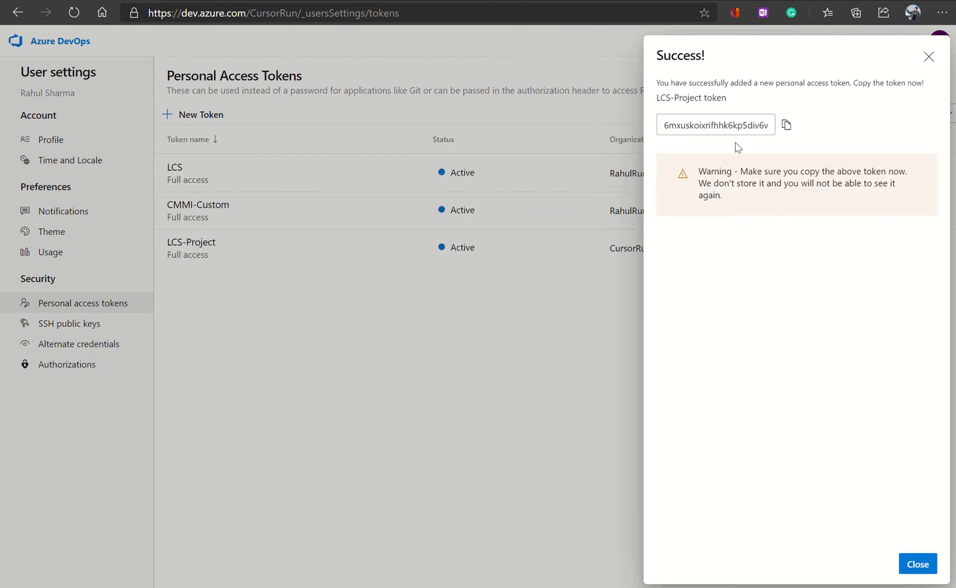
Copy the generated personal access token and switch to the Setup Visual Studio Team Services page in Lifecycle Services.
left_click(786, 125)
left_click(917, 565)
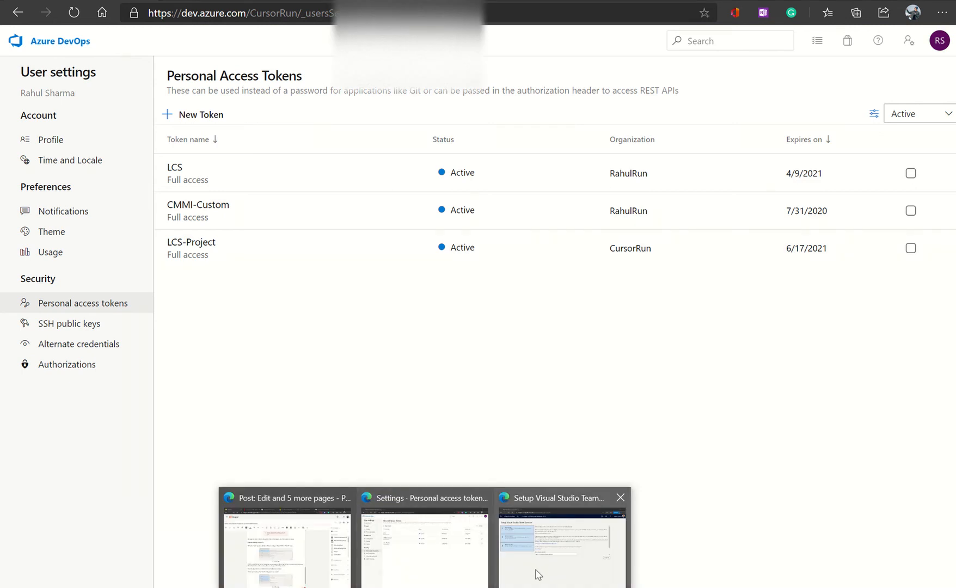
left_click(538, 575)
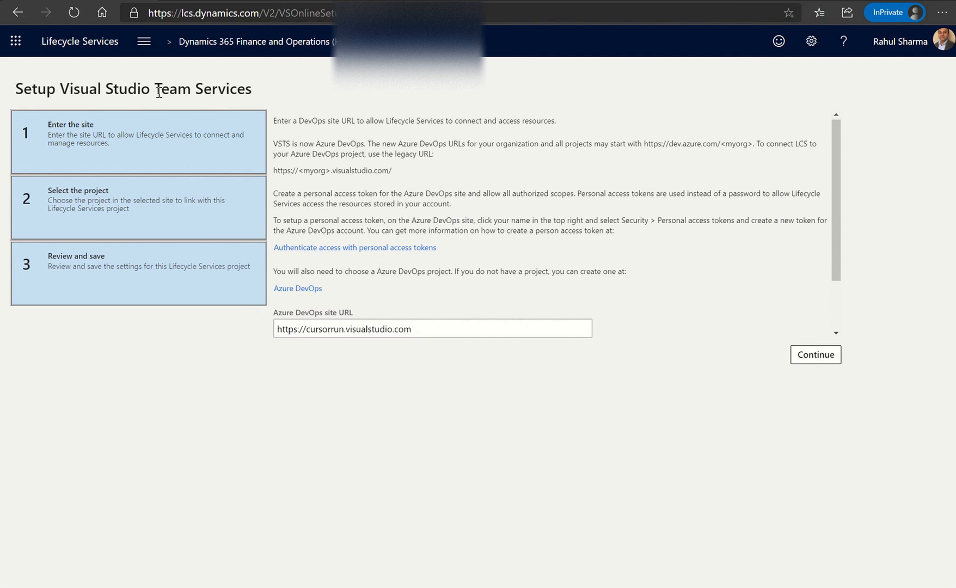
Check the CursorRun organization's web address in Azure DevOps and return to the Setup Visual Studio Team Services page.
left_click(155, 139)
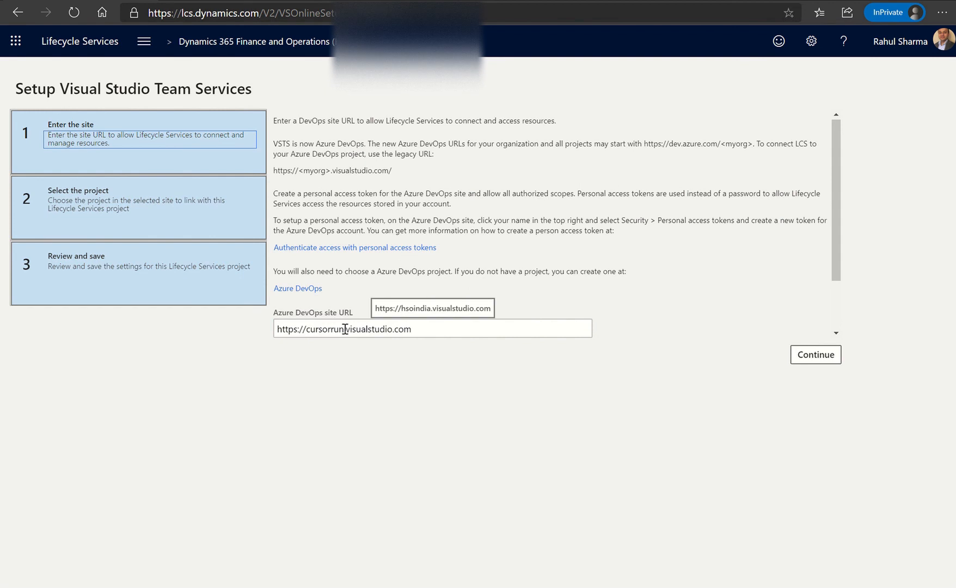
mouse_move(458, 585)
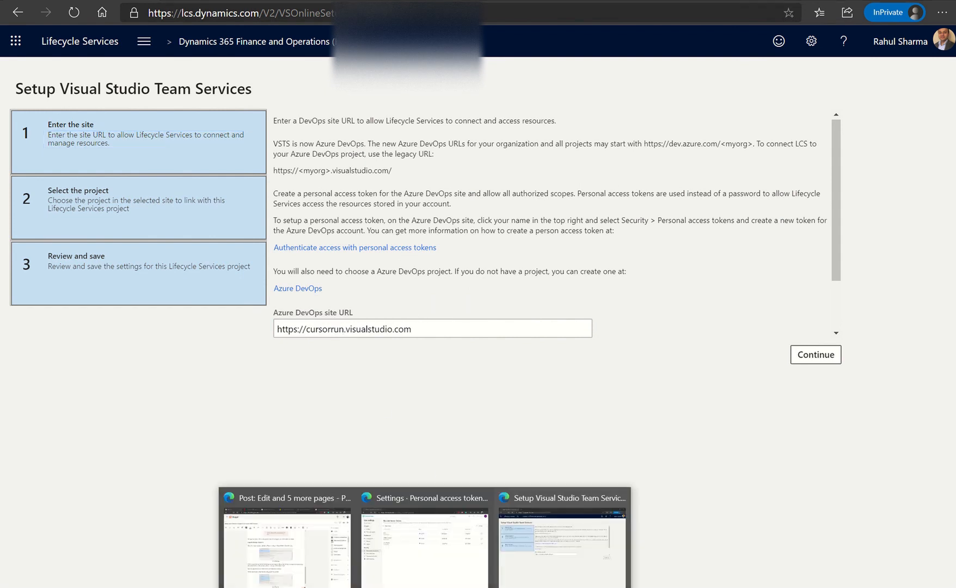
left_click(428, 575)
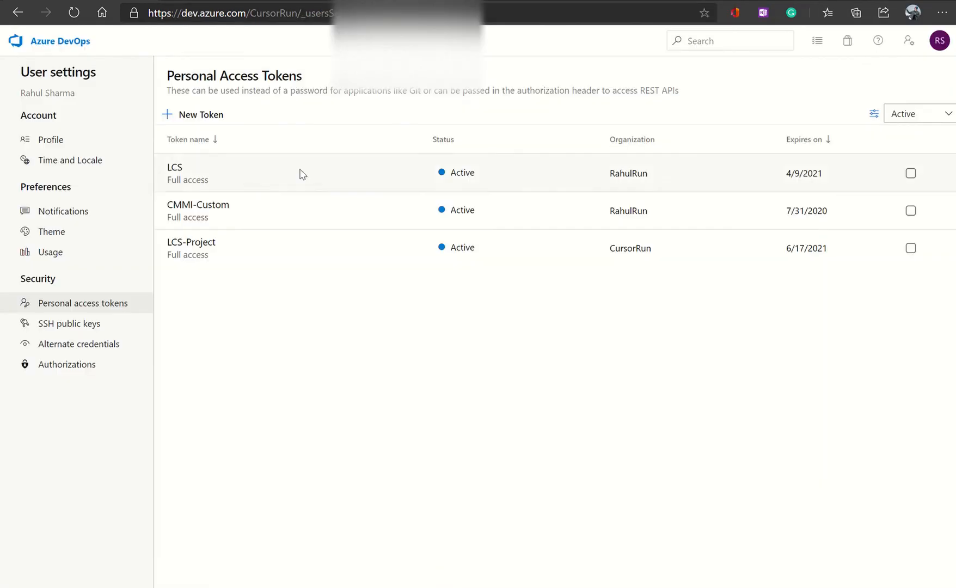
left_click_drag(301, 13, 129, 16)
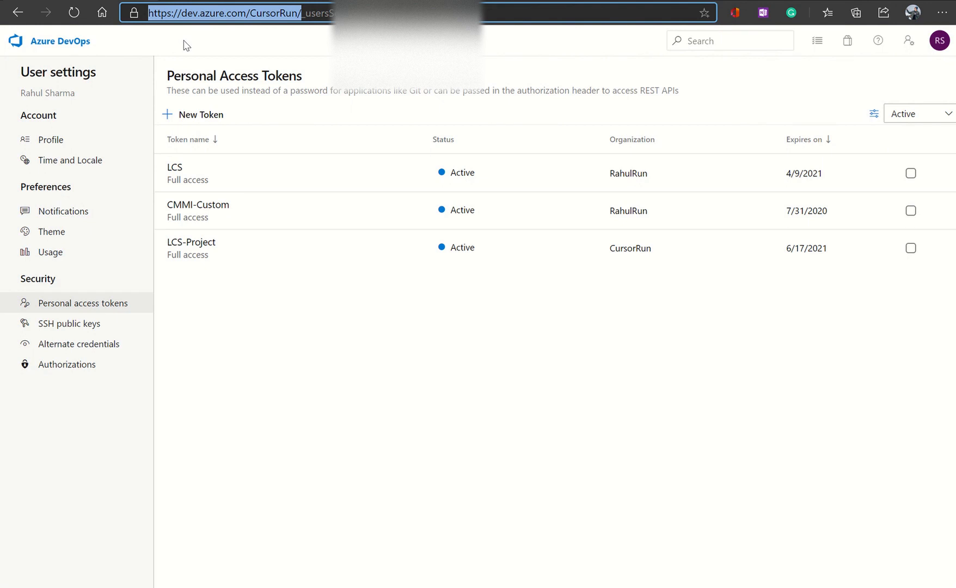
left_click(425, 587)
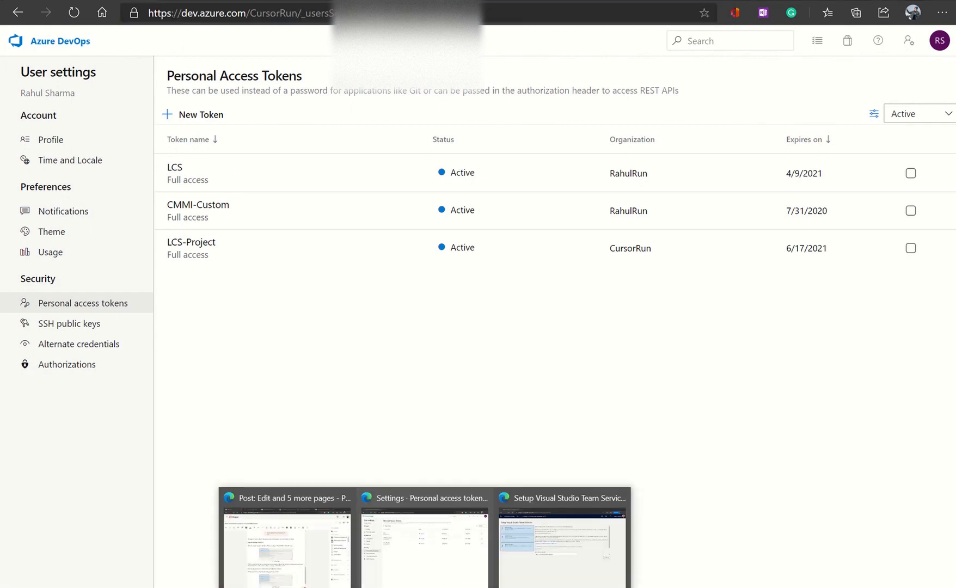
left_click(544, 566)
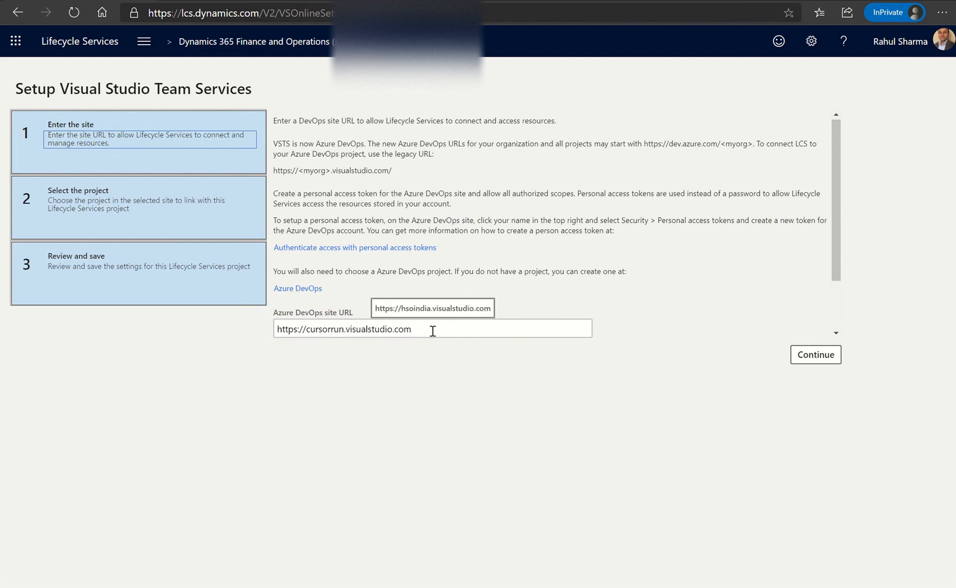
Try to continue past the site entry with the prefilled Azure DevOps site URL and personal access token.
left_click_drag(838, 245, 846, 270)
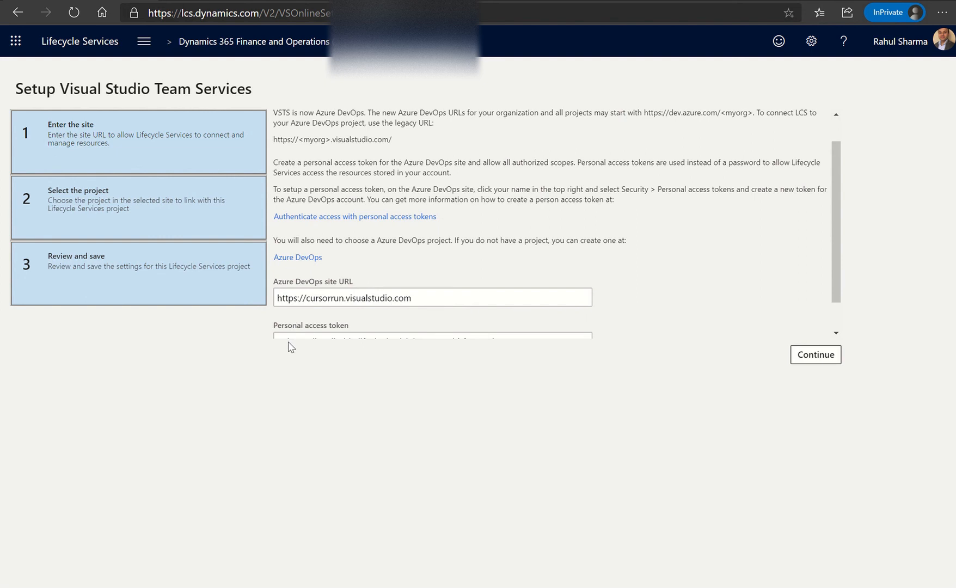
left_click(816, 355)
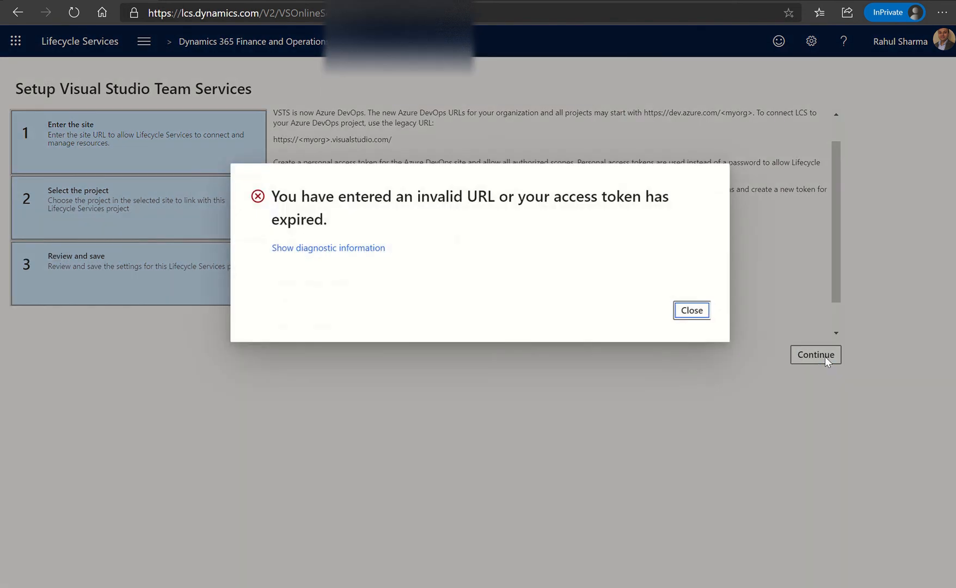
left_click(696, 314)
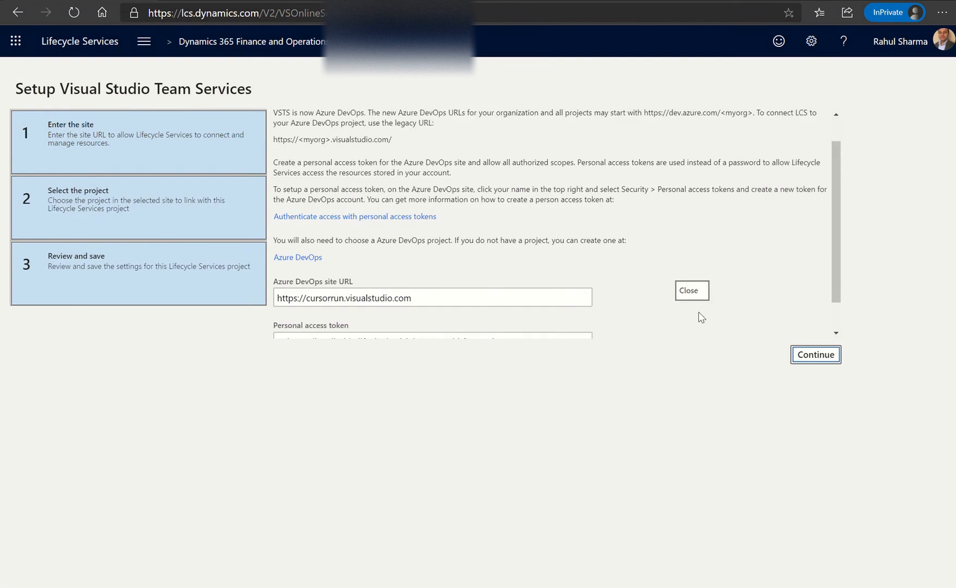
Replace the personal access token with the copied one and continue to the project selection.
scroll(827, 273, "down", 1)
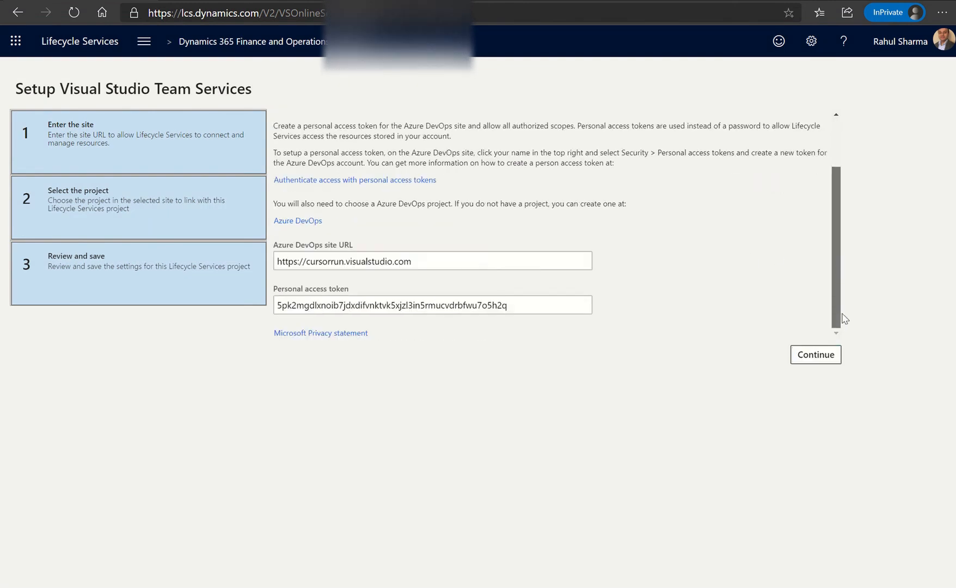
left_click(459, 305)
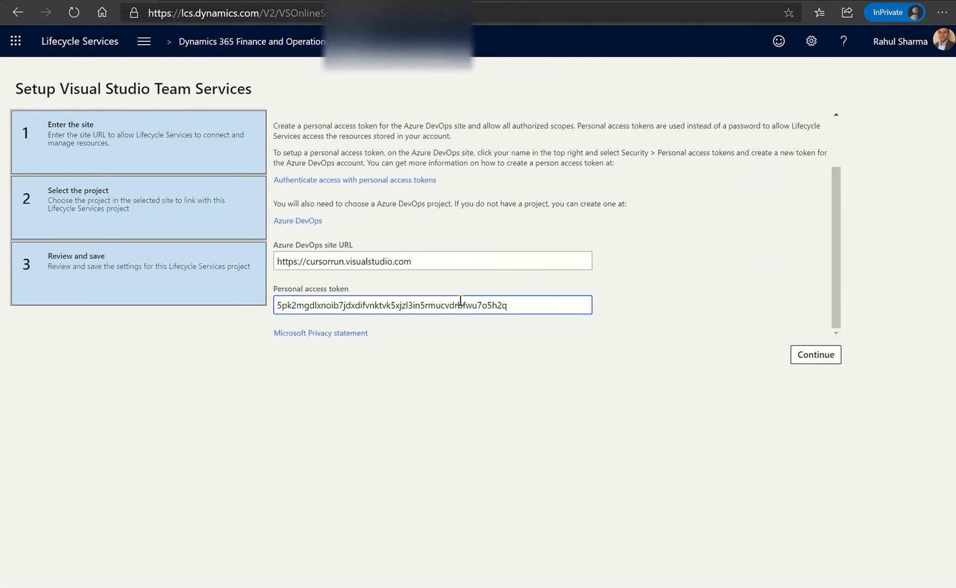
key("ctrl+a")
key("ctrl+v")
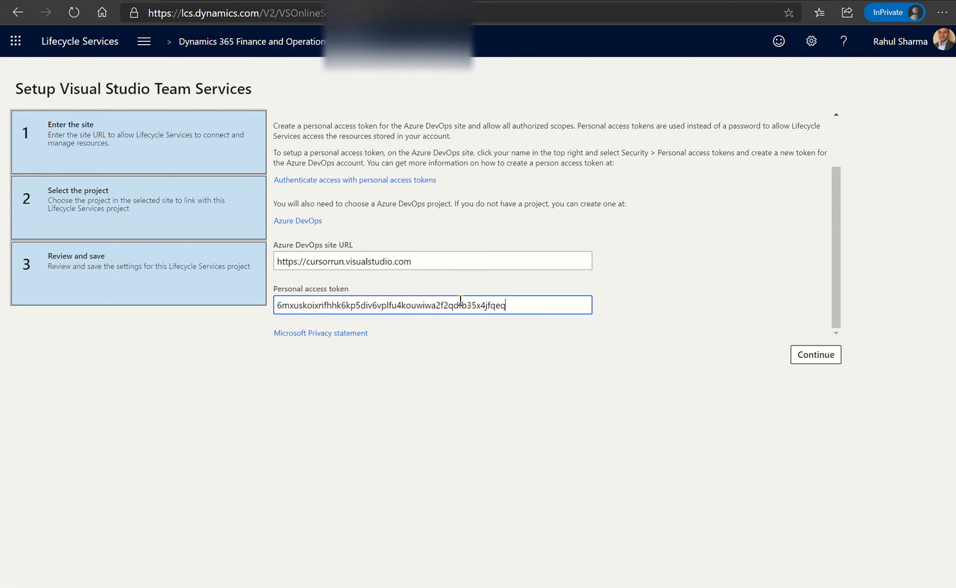
left_click(838, 362)
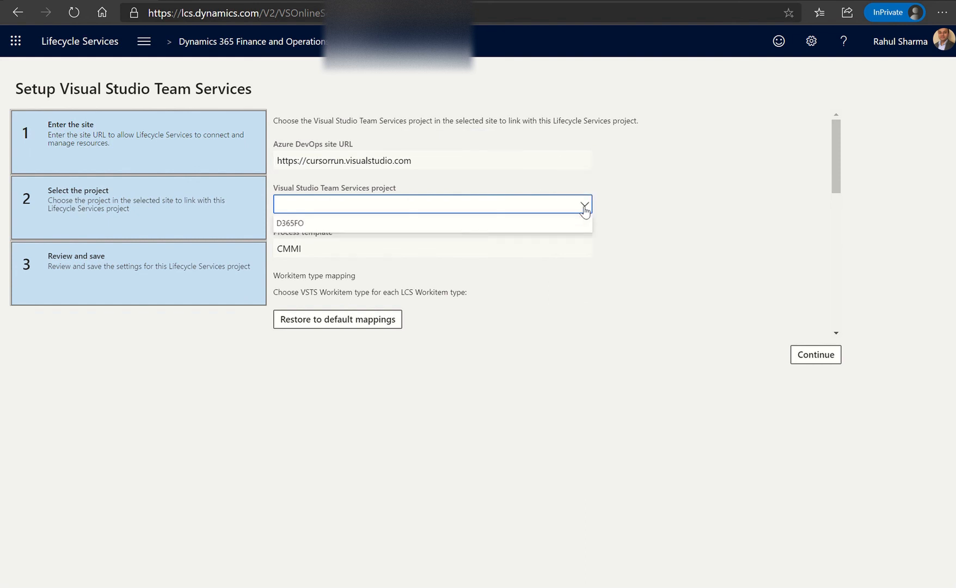
Choose D365FO as the Visual Studio Team Services project to link and inspect the VSTS work item type options in its mapping.
left_click(308, 225)
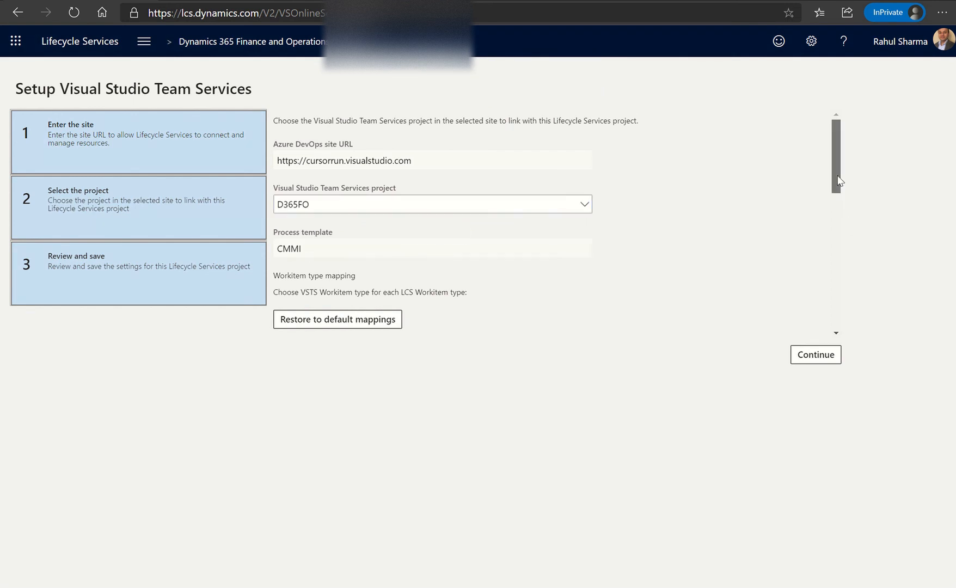
left_click_drag(837, 187, 838, 242)
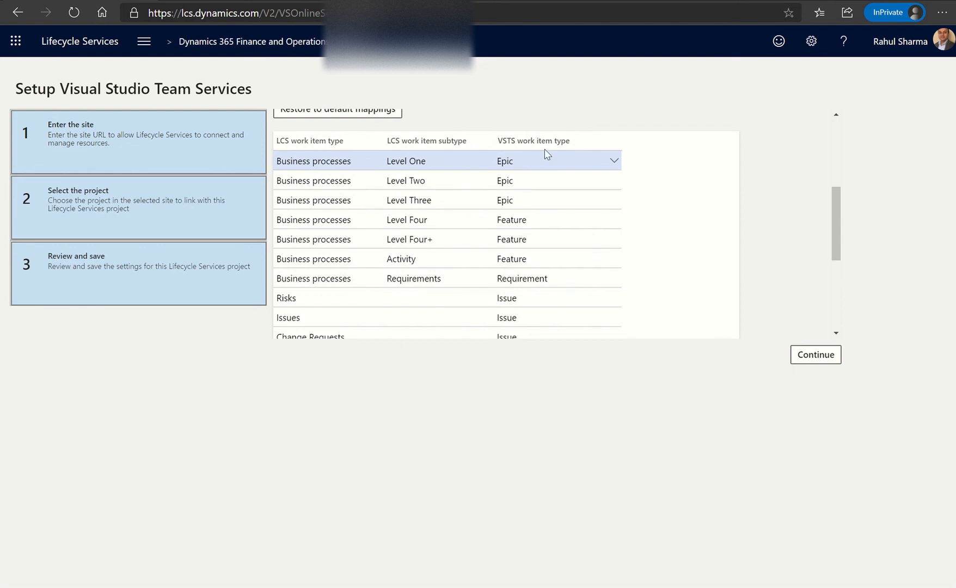
left_click(581, 162)
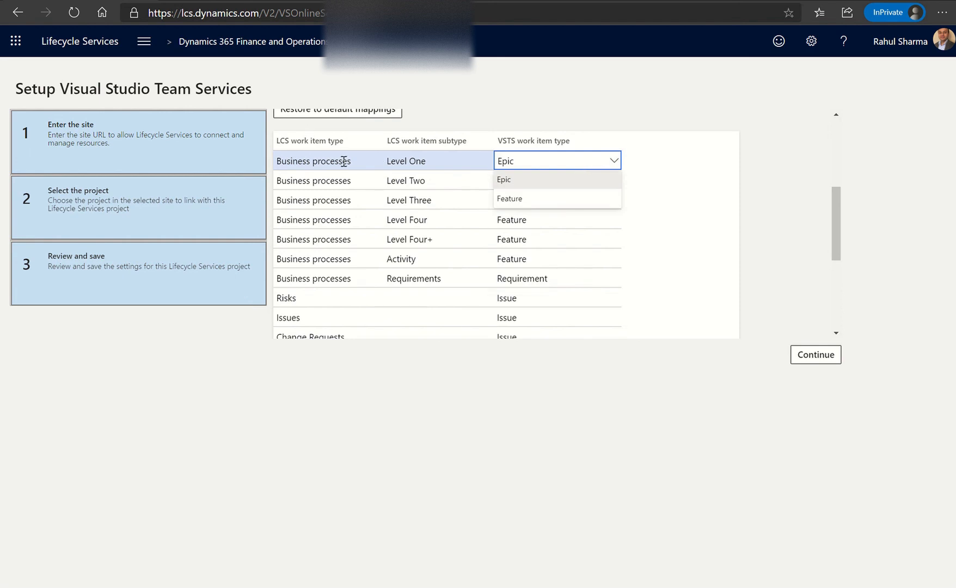
left_click(432, 178)
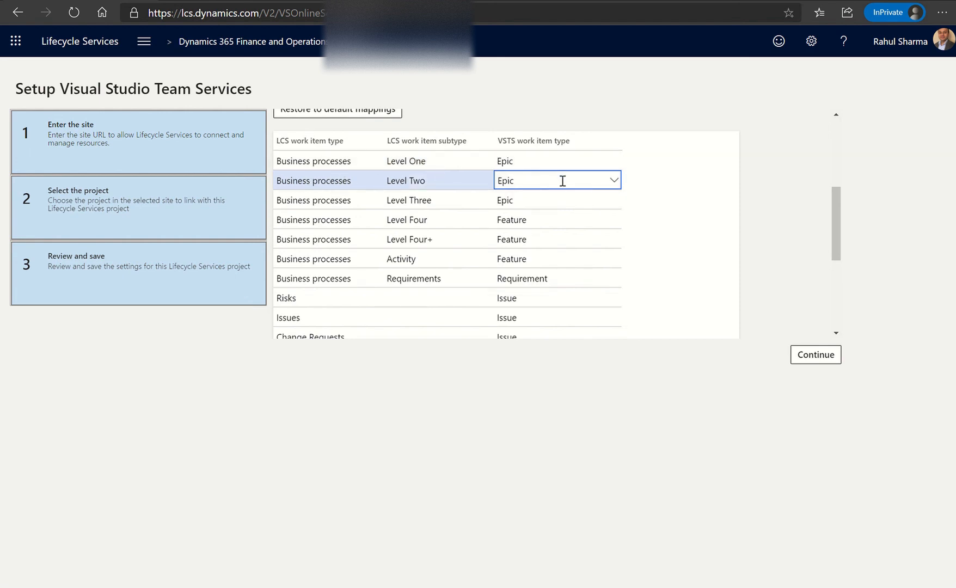
left_click(562, 180)
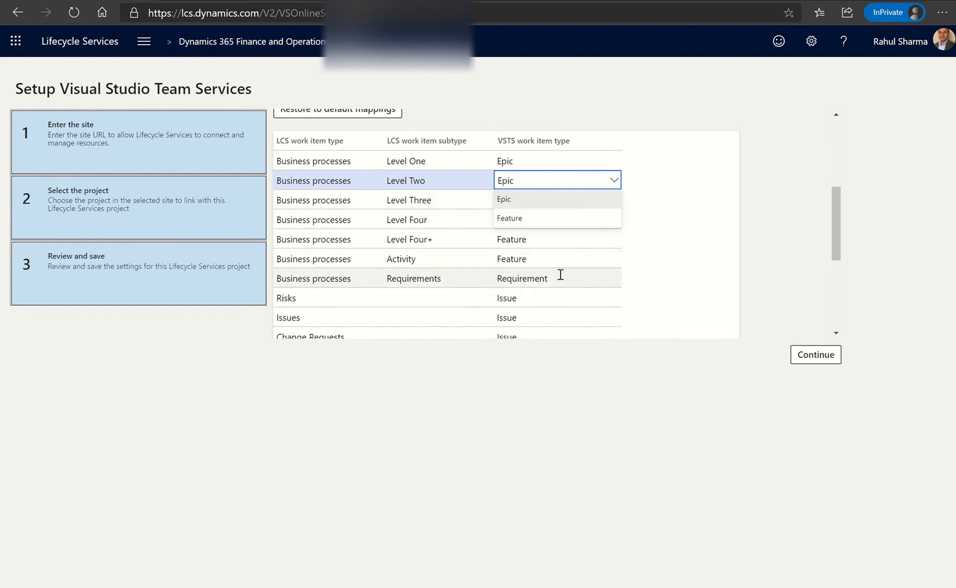
left_click(557, 291)
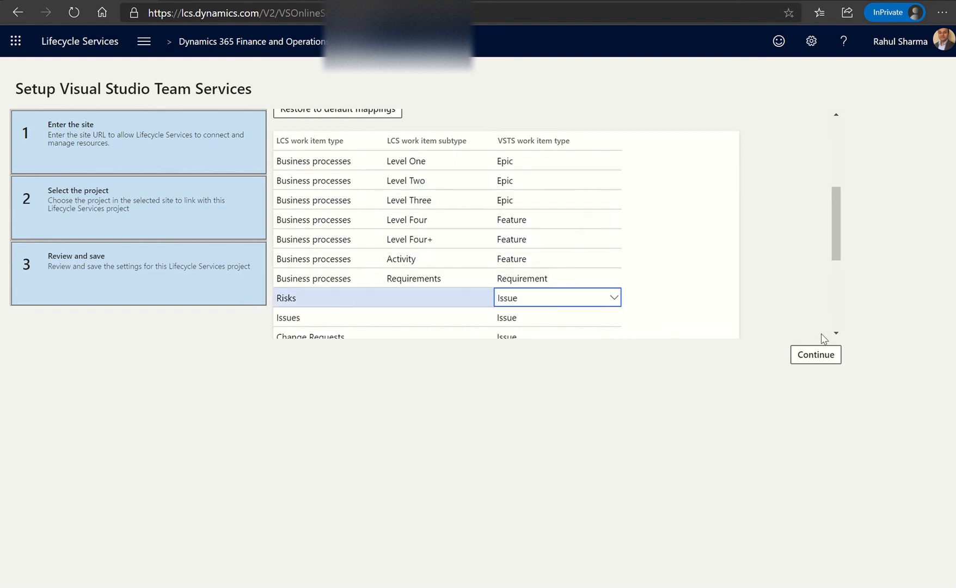
Accept the work item type mapping, continue to Review and save, and look over the site, project and mapping settings.
left_click(821, 356)
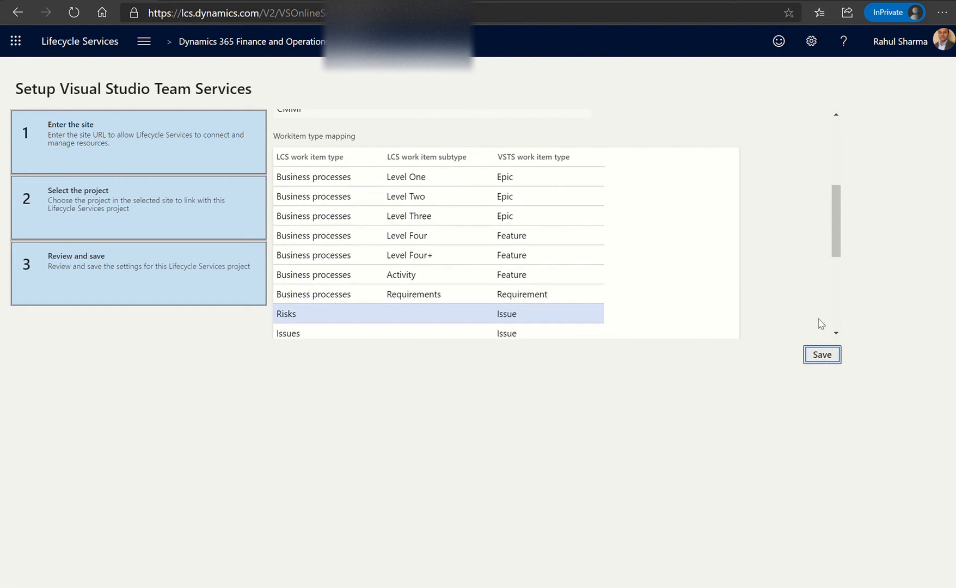
left_click_drag(843, 236, 831, 341)
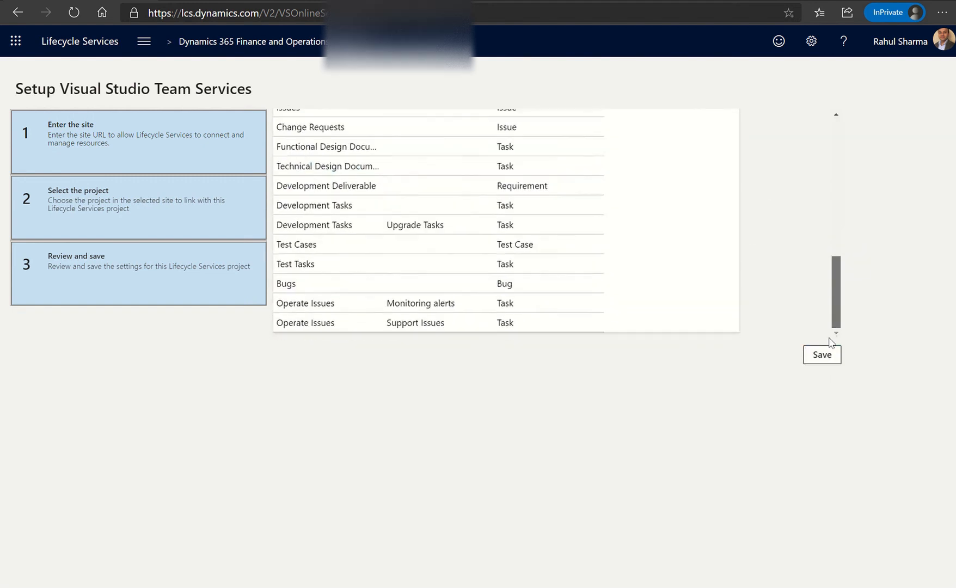
scroll(809, 169, "up", 10)
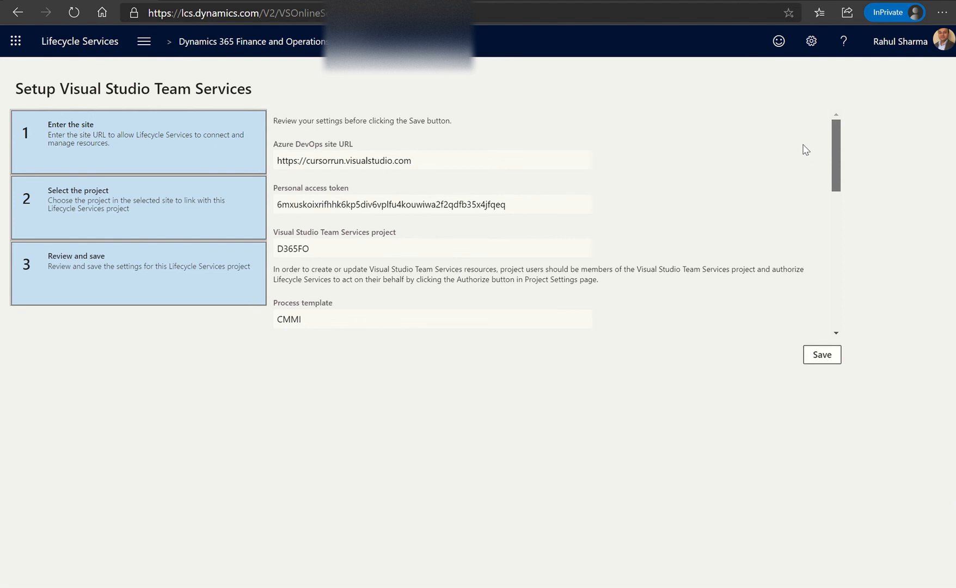